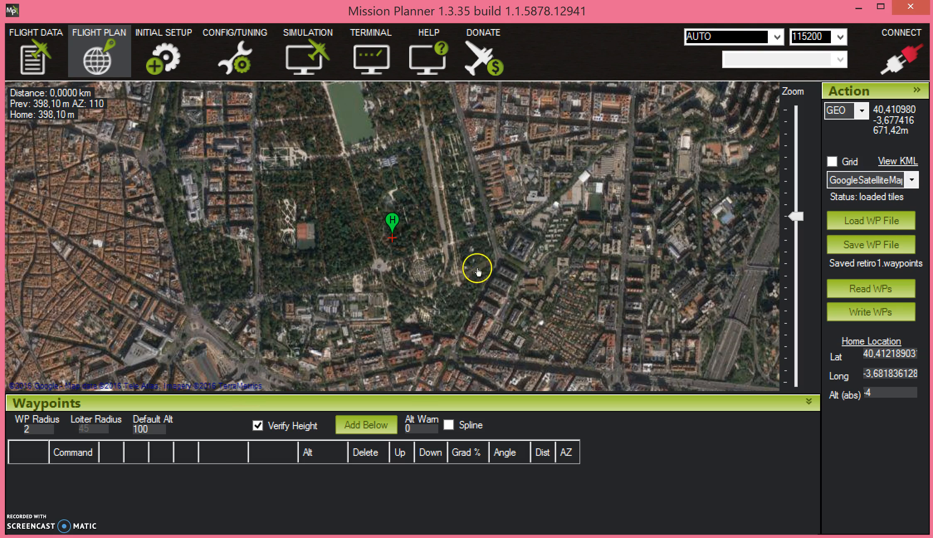
Reposition the home marker slightly within the park to set the home location
{"action": "mouse_move", "coordinate": [394, 226]}
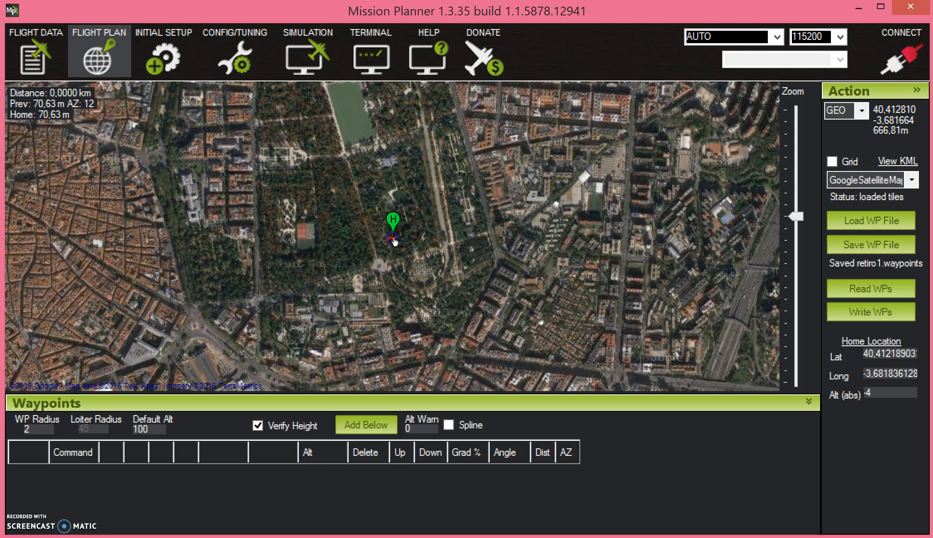
{"action": "left_click_drag", "start_coordinate": [394, 238], "coordinate": [394, 238]}
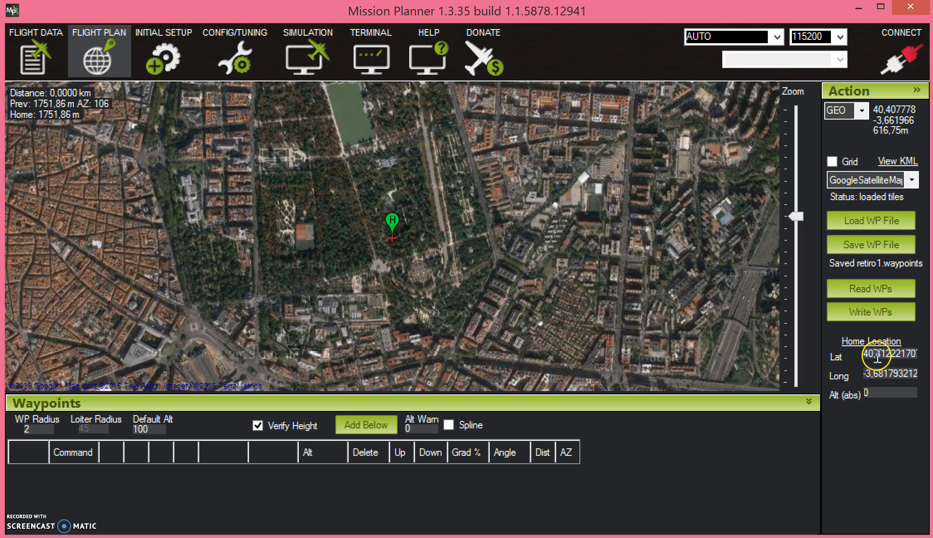
{"action": "left_click", "coordinate": [876, 356]}
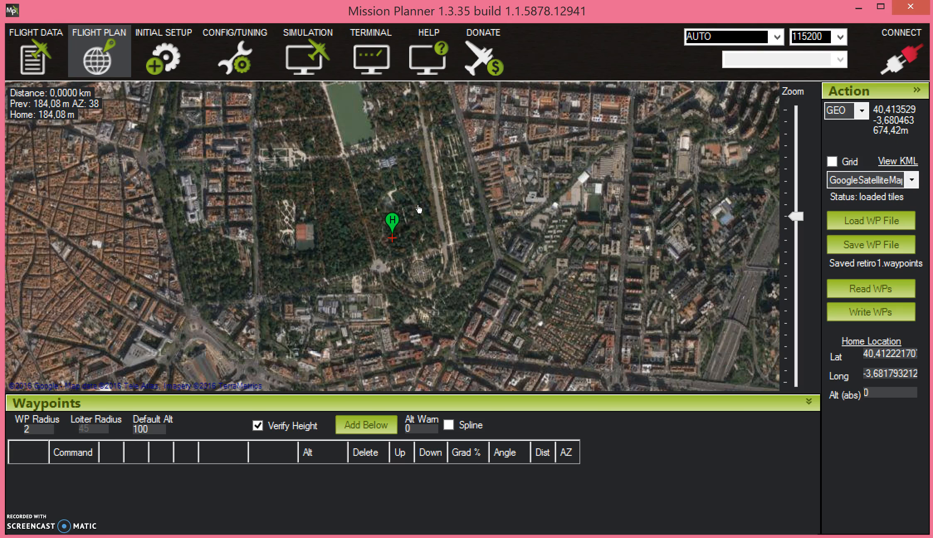
Start a survey polygon by adding its first point near home and moving it to the park's southeast side
{"action": "right_click", "coordinate": [419, 201]}
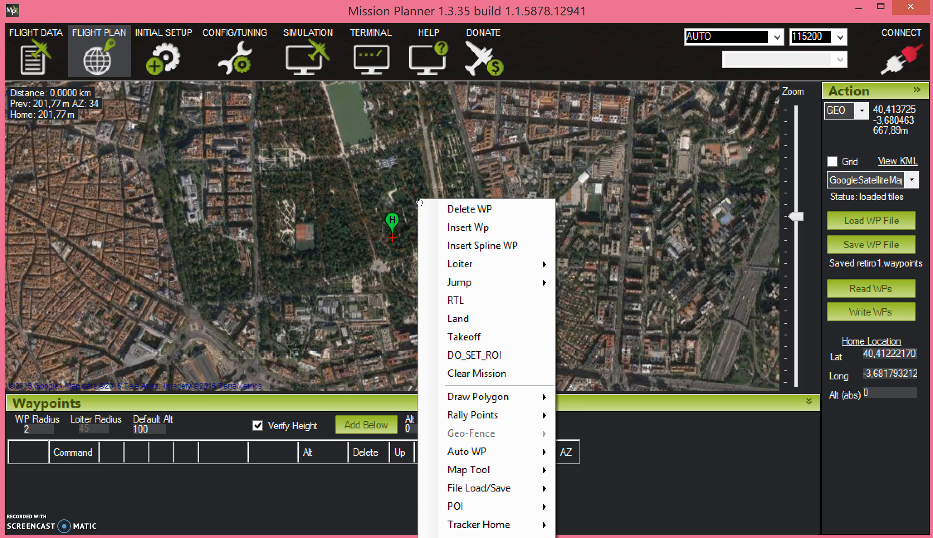
{"action": "right_click", "coordinate": [411, 162]}
{"action": "right_click", "coordinate": [411, 159]}
{"action": "left_click", "coordinate": [450, 159]}
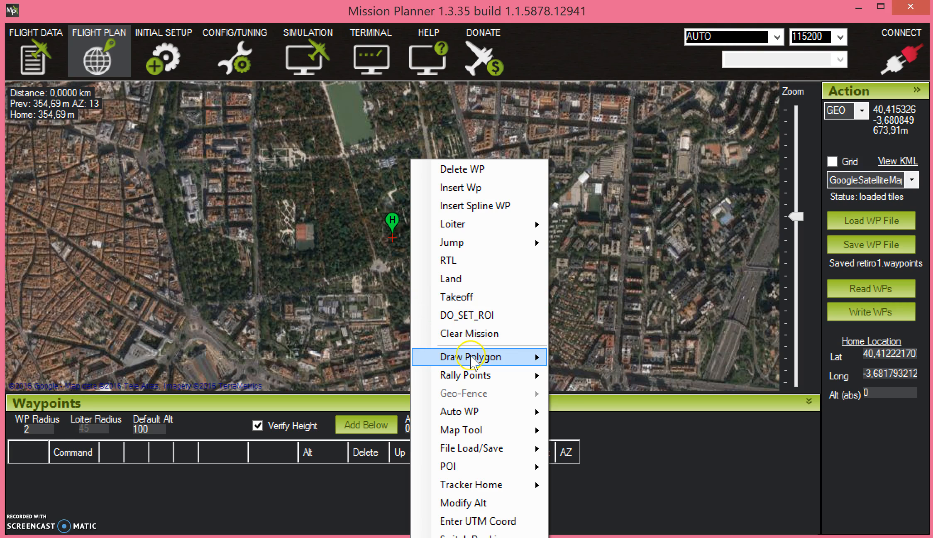
{"action": "mouse_move", "coordinate": [472, 361]}
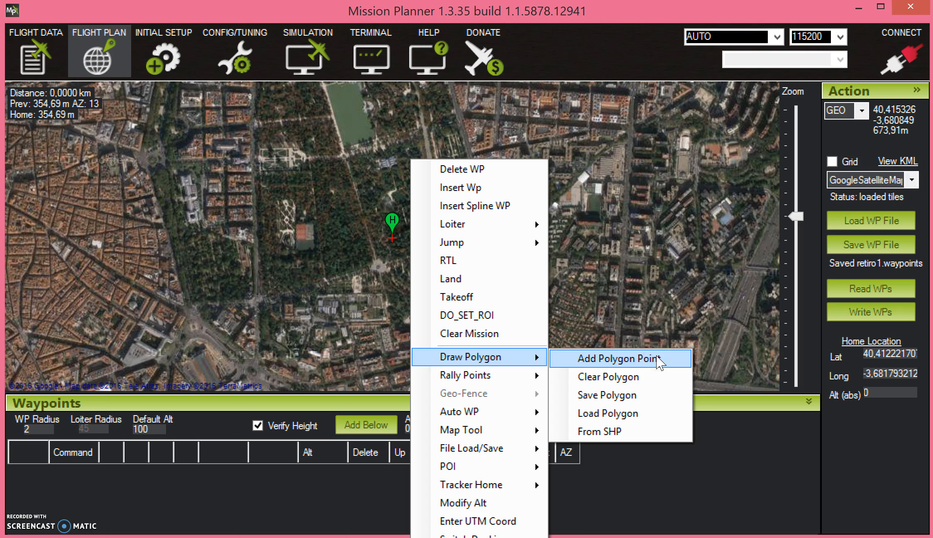
{"action": "left_click", "coordinate": [658, 359]}
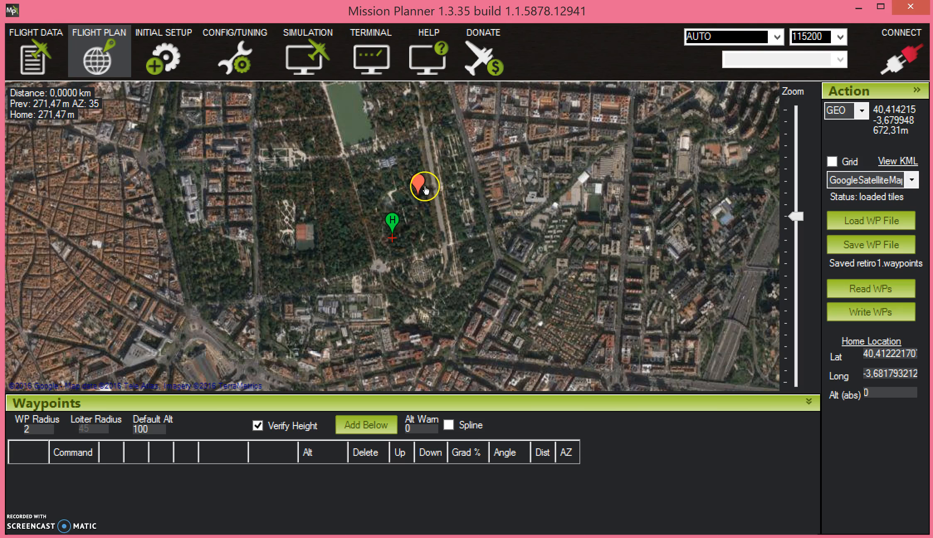
{"action": "mouse_move", "coordinate": [421, 189]}
{"action": "left_mouse_down"}
{"action": "mouse_move", "coordinate": [424, 222]}
{"action": "mouse_move", "coordinate": [446, 250]}
{"action": "left_mouse_up"}
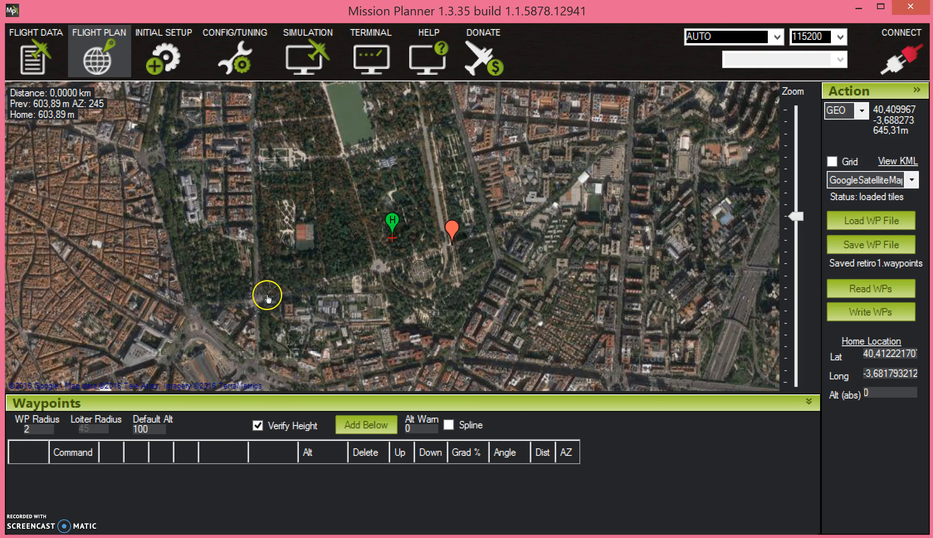
{"action": "mouse_move", "coordinate": [449, 234]}
{"action": "left_mouse_down"}
{"action": "mouse_move", "coordinate": [429, 218]}
{"action": "mouse_move", "coordinate": [445, 222]}
{"action": "mouse_move", "coordinate": [453, 245]}
{"action": "left_mouse_up"}
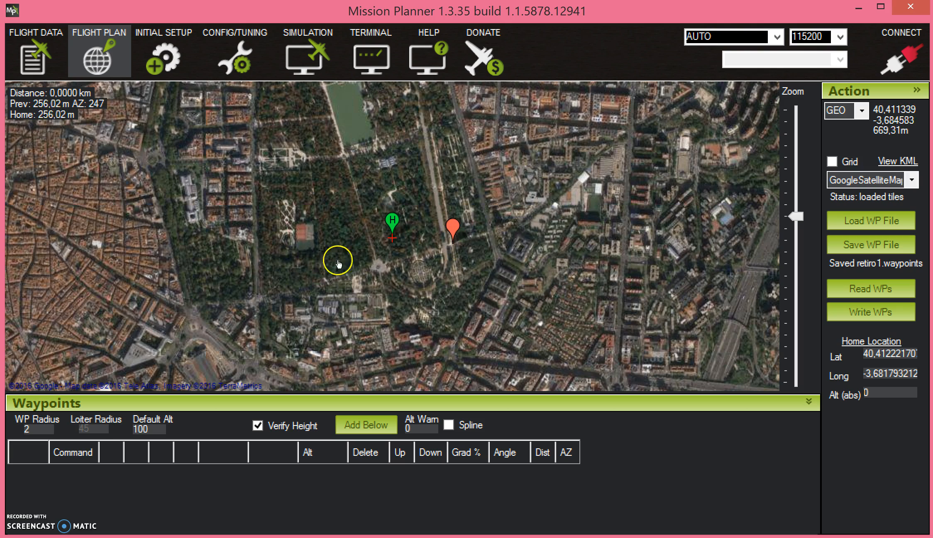
Add the southwest, northwest and northeast polygon corners around the park and move the southeast corner out to the park's edge
{"action": "right_click", "coordinate": [260, 295]}
{"action": "left_click", "coordinate": [260, 296]}
{"action": "left_click_drag", "start_coordinate": [260, 285], "coordinate": [261, 303]}
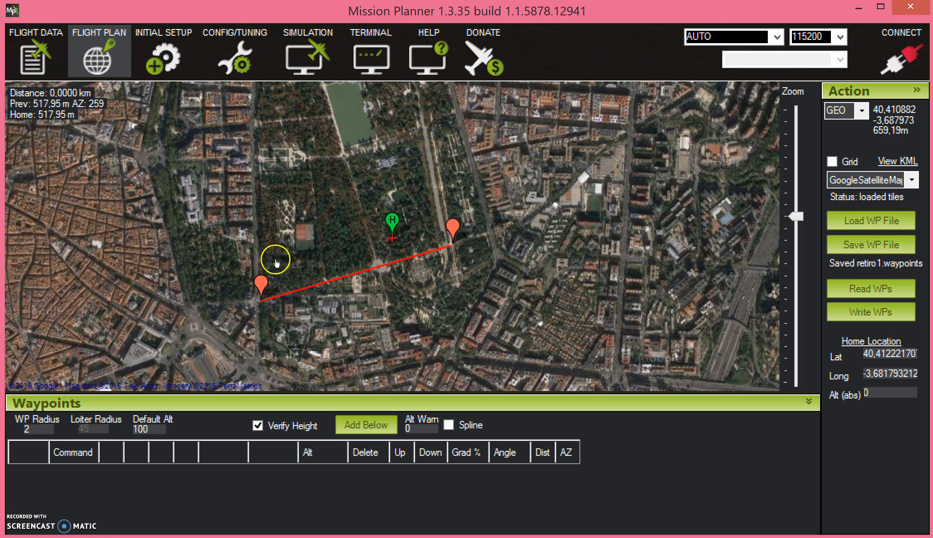
{"action": "left_click", "coordinate": [254, 158]}
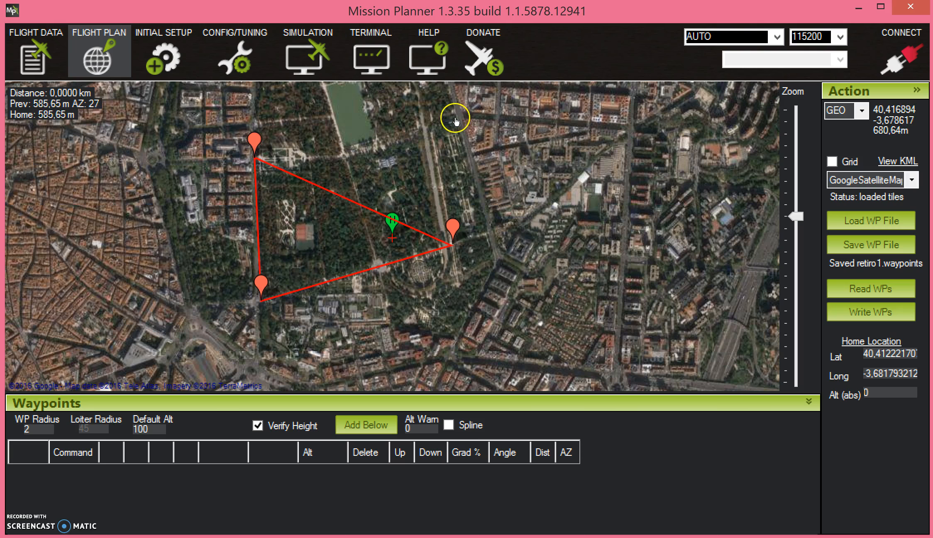
{"action": "left_click", "coordinate": [463, 116]}
{"action": "left_click_drag", "start_coordinate": [453, 225], "coordinate": [492, 234]}
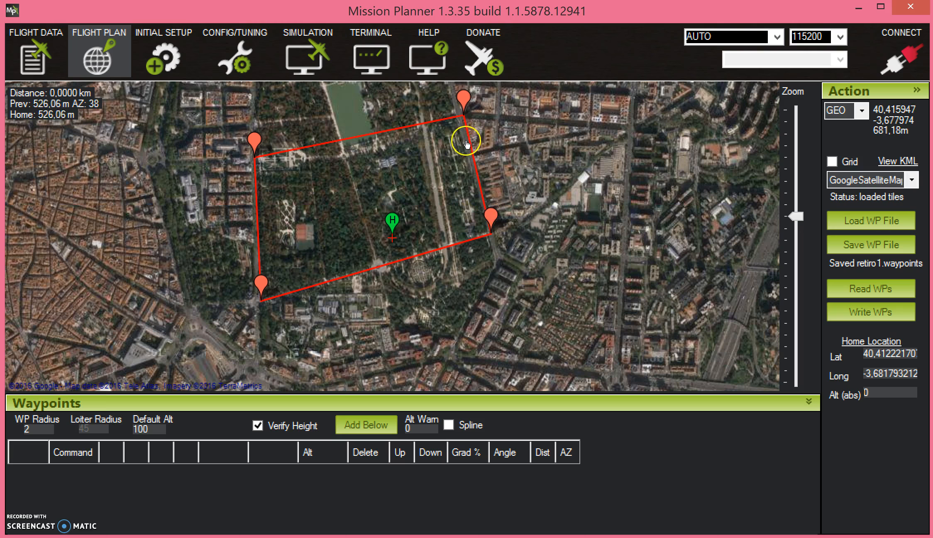
Generate an automatic Survey (Grid) from the polygon and reposition its window so all settings are visible
{"action": "right_click", "coordinate": [473, 121]}
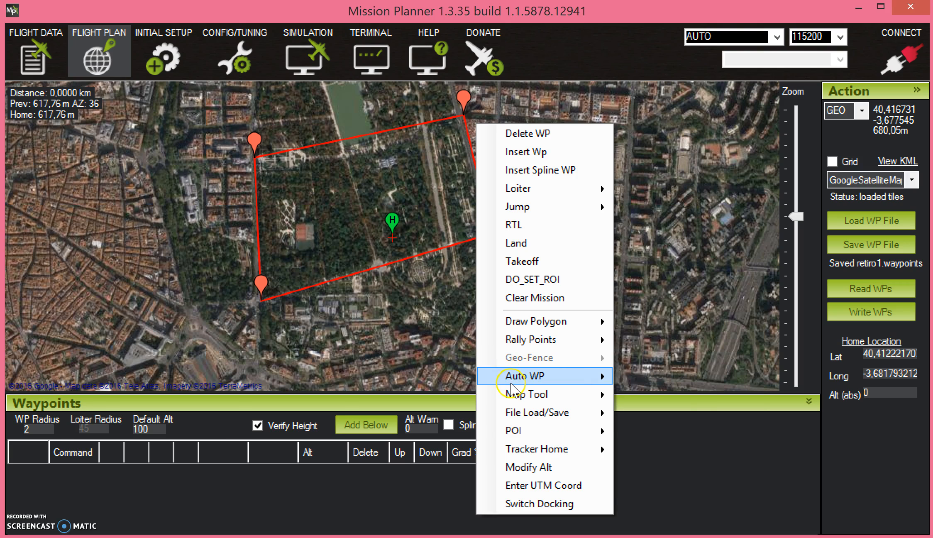
{"action": "mouse_move", "coordinate": [513, 383]}
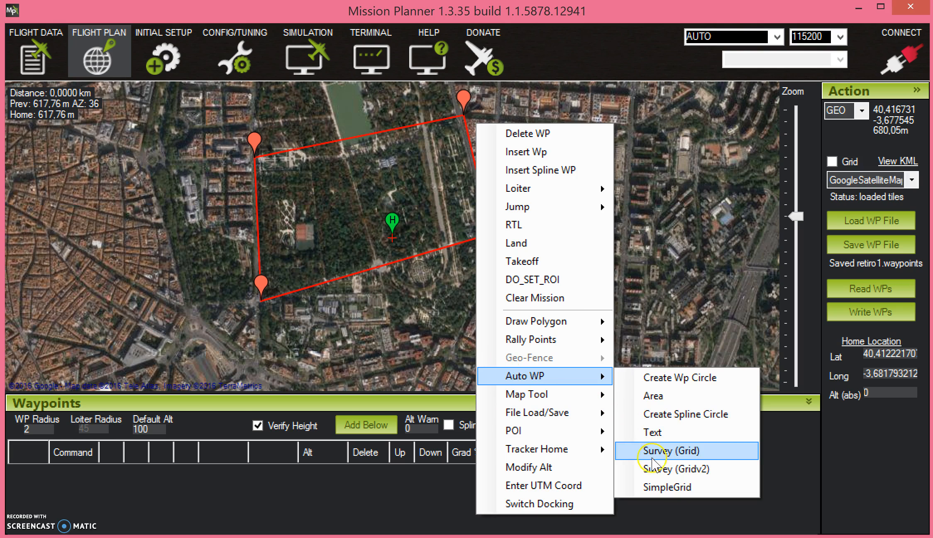
{"action": "left_click", "coordinate": [654, 451]}
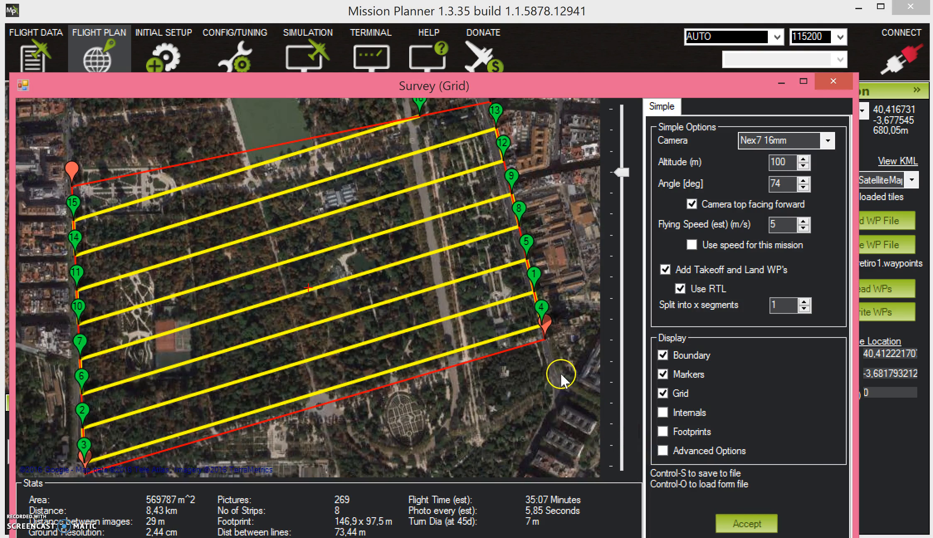
{"action": "left_click_drag", "start_coordinate": [424, 88], "coordinate": [467, 57]}
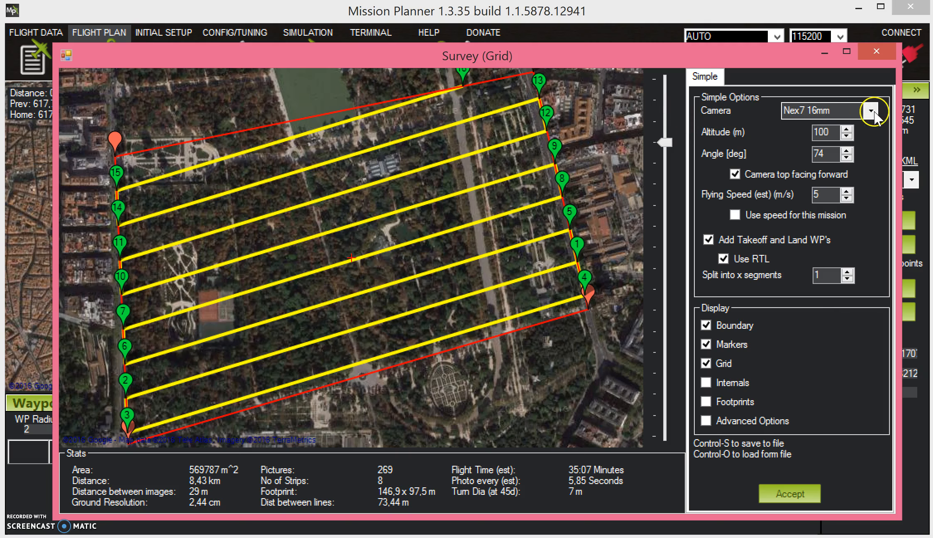
Look through the available camera models and use Nex7 16mm as the survey camera
{"action": "left_click", "coordinate": [860, 111]}
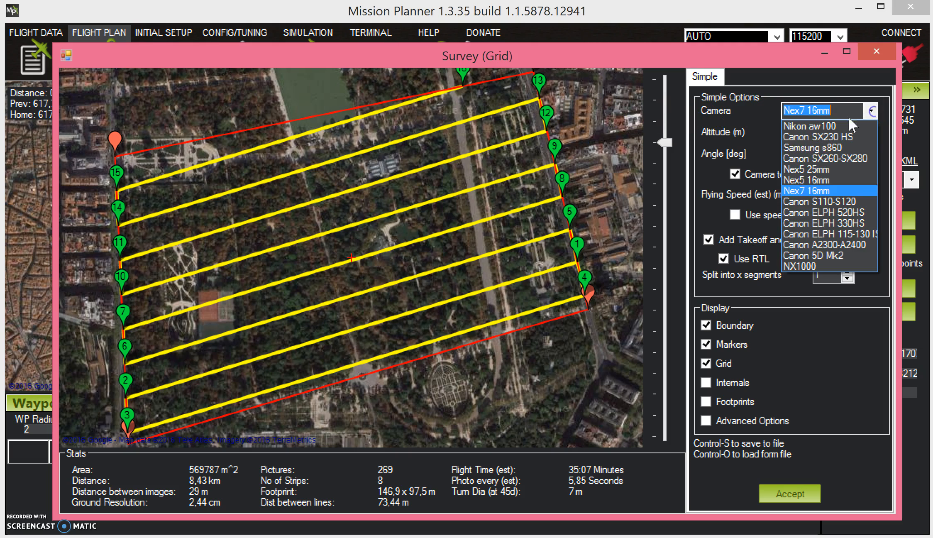
{"action": "left_click", "coordinate": [799, 192]}
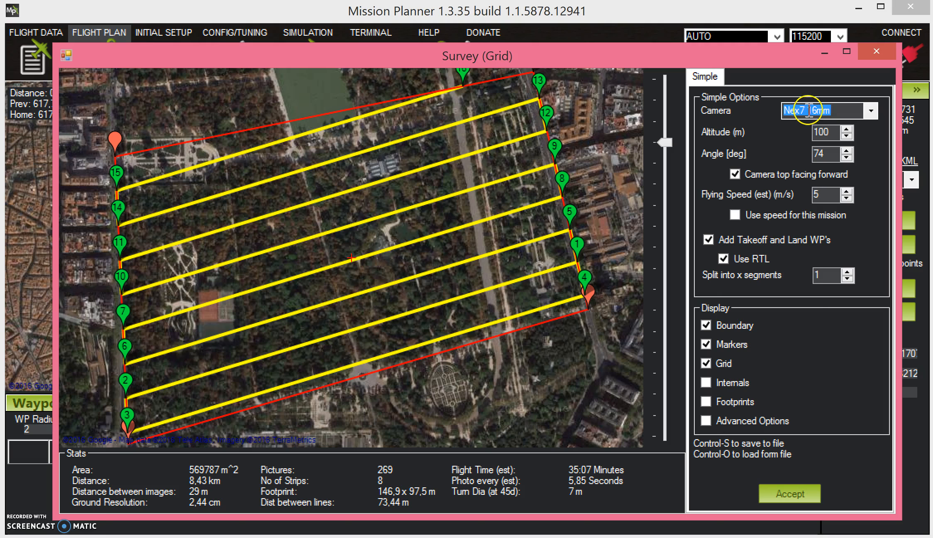
{"action": "left_click_drag", "start_coordinate": [818, 111], "coordinate": [850, 114]}
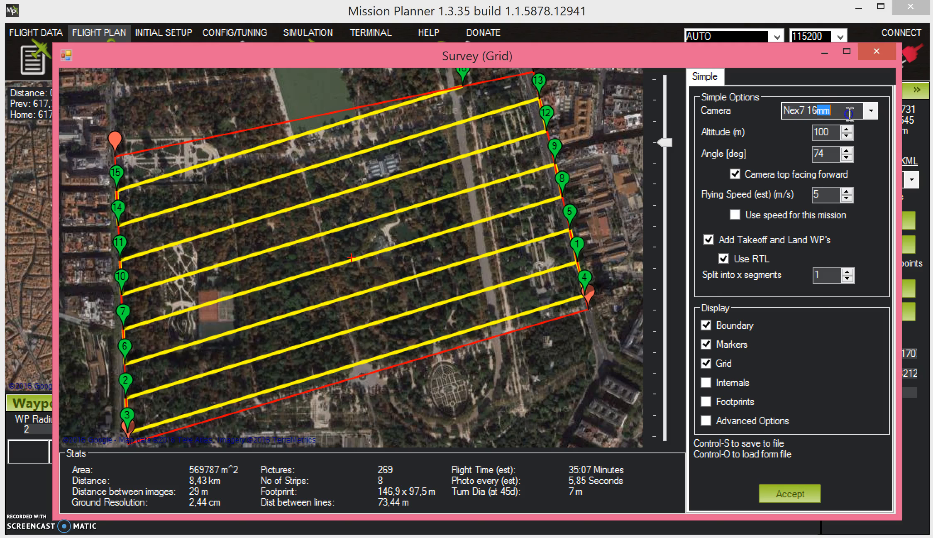
{"action": "left_click", "coordinate": [827, 112]}
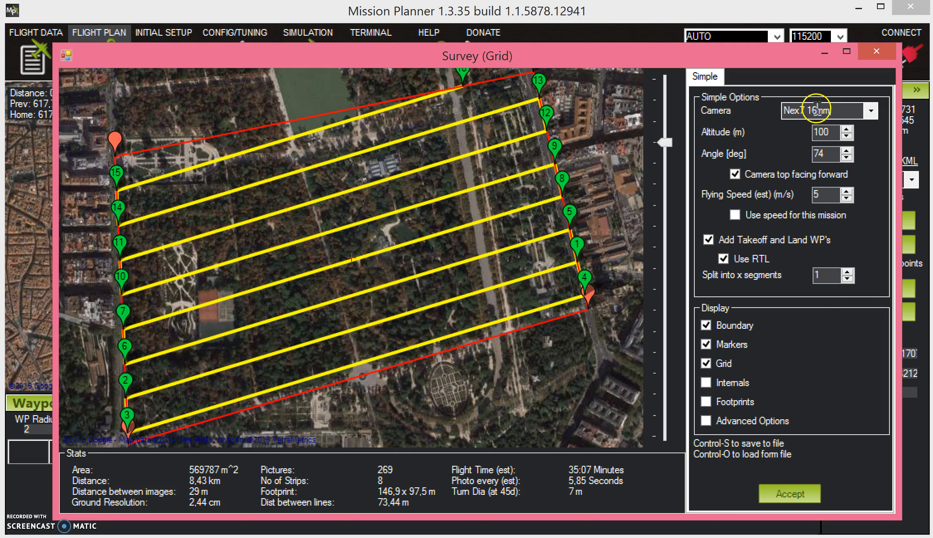
{"action": "left_click", "coordinate": [871, 111]}
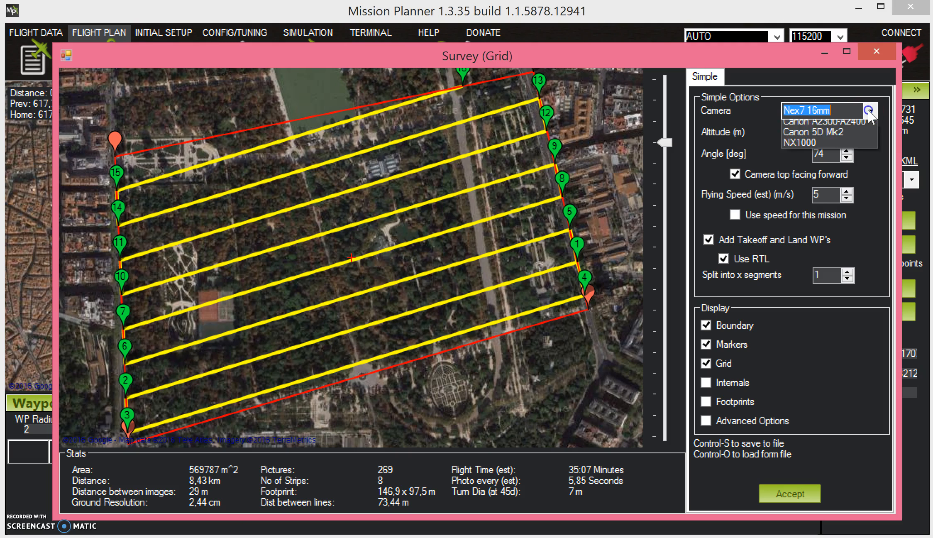
{"action": "left_click", "coordinate": [806, 136]}
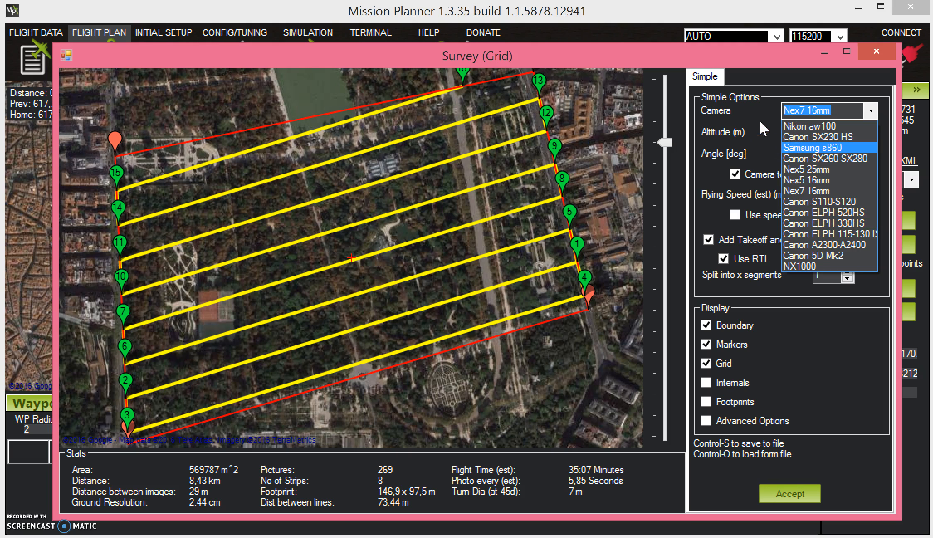
{"action": "key", "text": "Escape"}
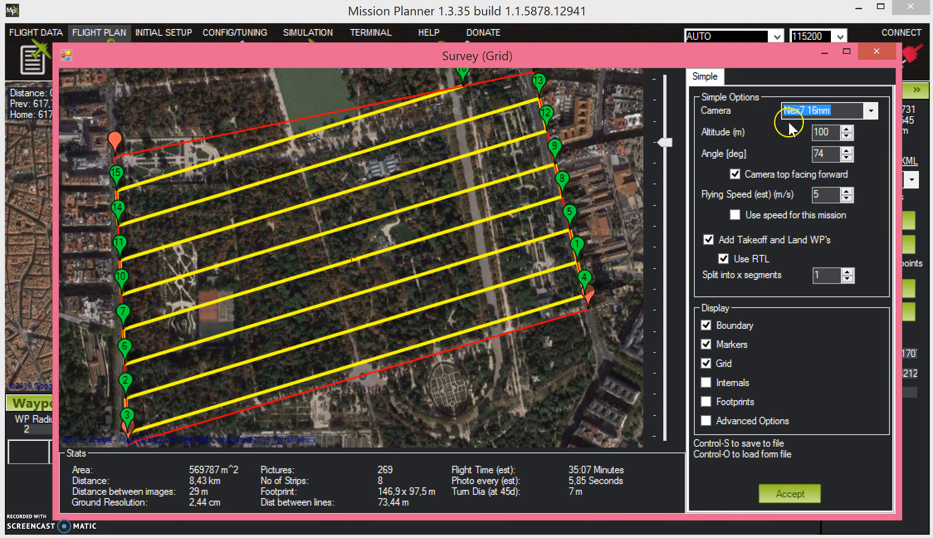
Set the survey altitude to 120 m and the estimated flying speed to 10 m/s
{"action": "left_click", "coordinate": [848, 129]}
{"action": "left_click", "coordinate": [848, 129]}
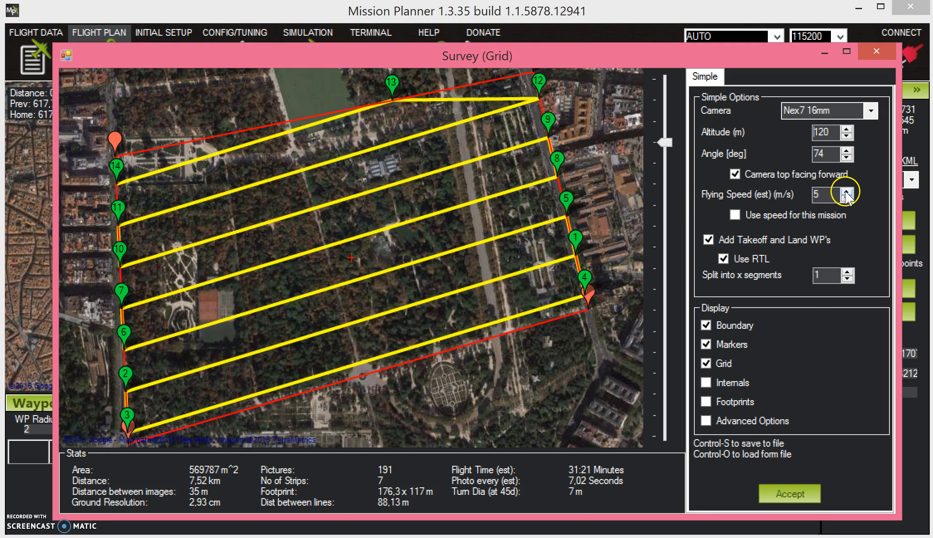
{"action": "left_click", "coordinate": [819, 194]}
{"action": "key", "text": "BackSpace"}
{"action": "type", "text": "10"}
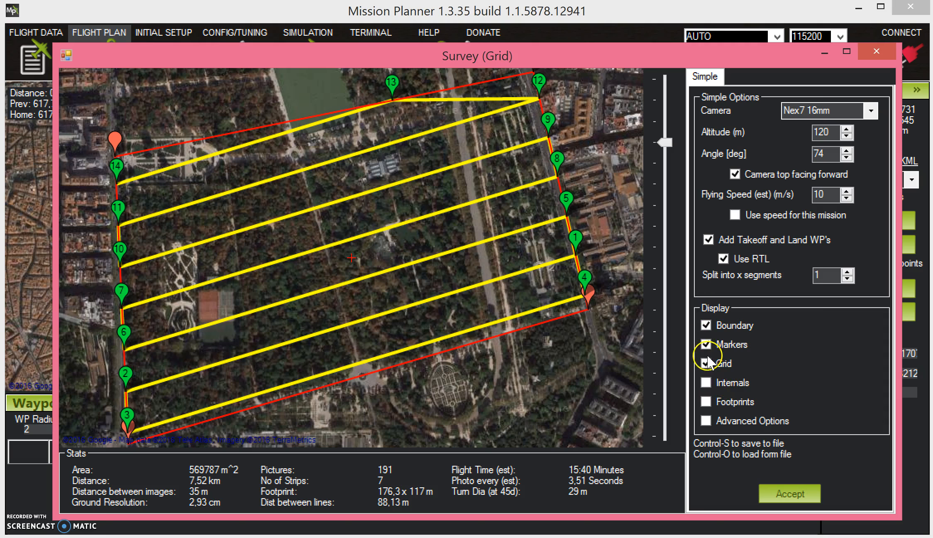
Enable the advanced options and review the grid options and camera configuration before returning to the simple options
{"action": "left_click", "coordinate": [706, 421]}
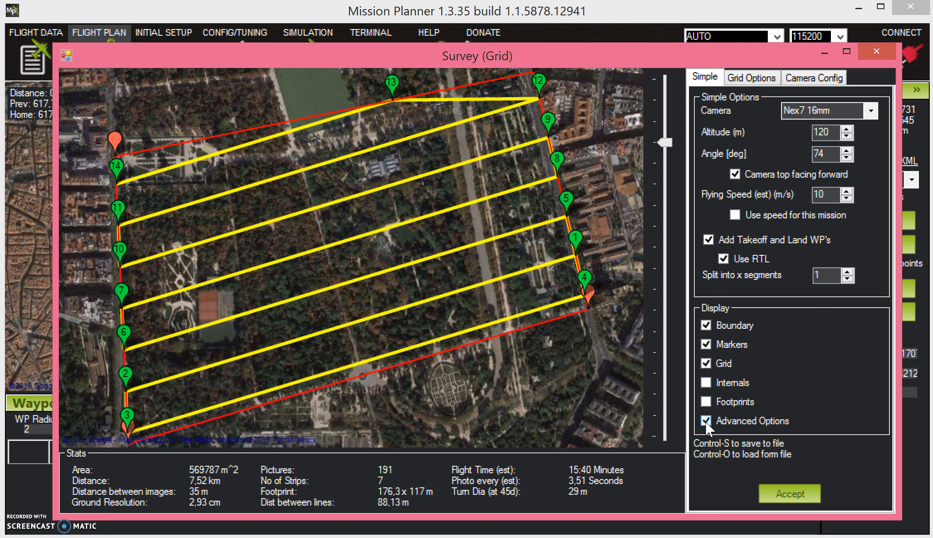
{"action": "left_click", "coordinate": [737, 79]}
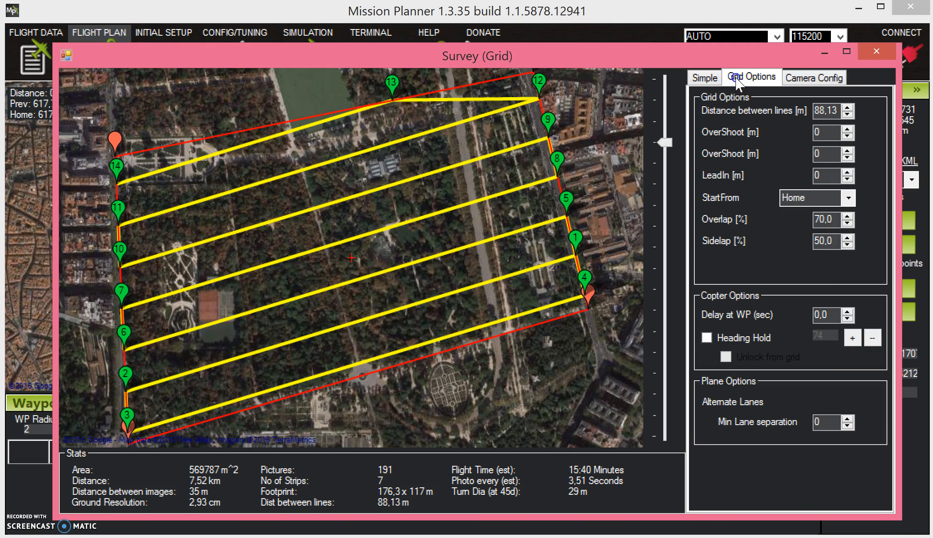
{"action": "left_click", "coordinate": [809, 77]}
{"action": "left_click", "coordinate": [751, 76]}
{"action": "left_click", "coordinate": [785, 78]}
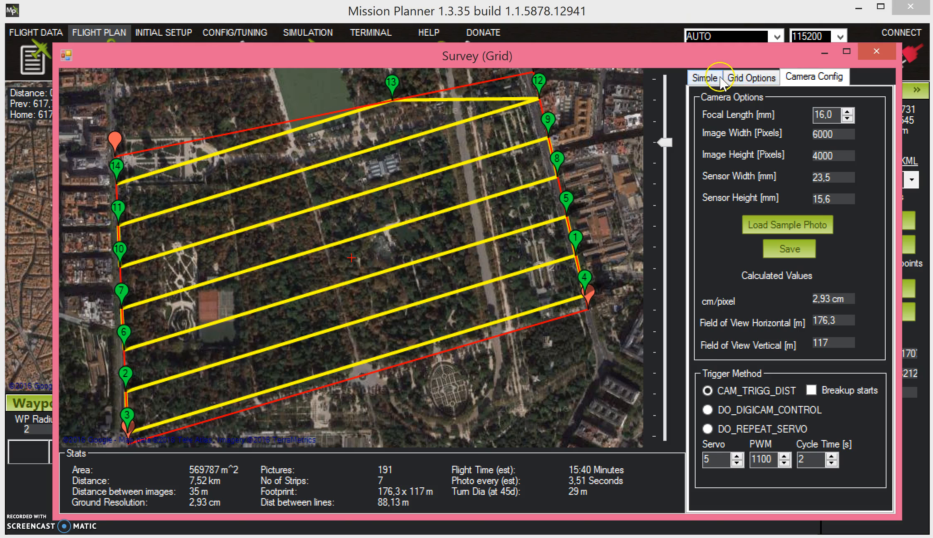
{"action": "left_click", "coordinate": [706, 79]}
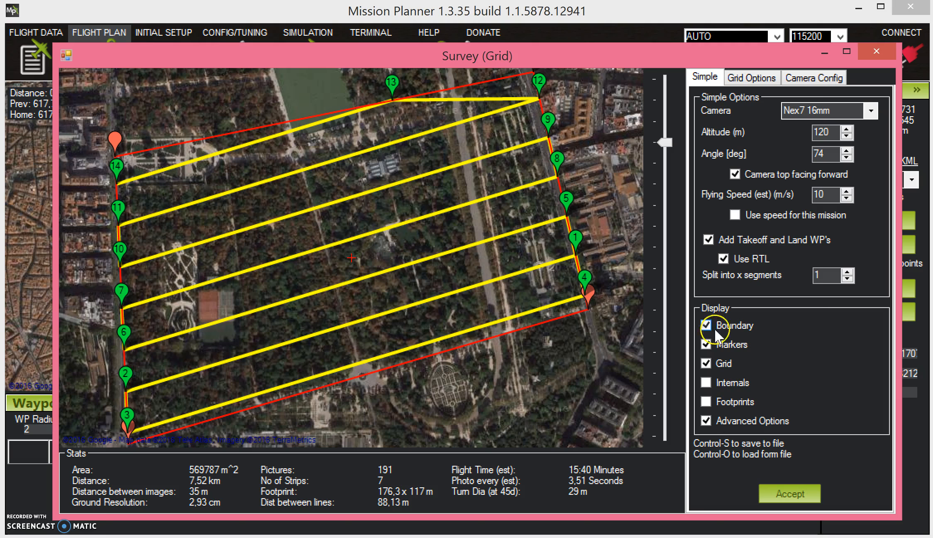
Preview the photo footprints and the internal photo points on the survey map, and hide both overlays again
{"action": "left_click", "coordinate": [712, 331]}
{"action": "left_click", "coordinate": [725, 371]}
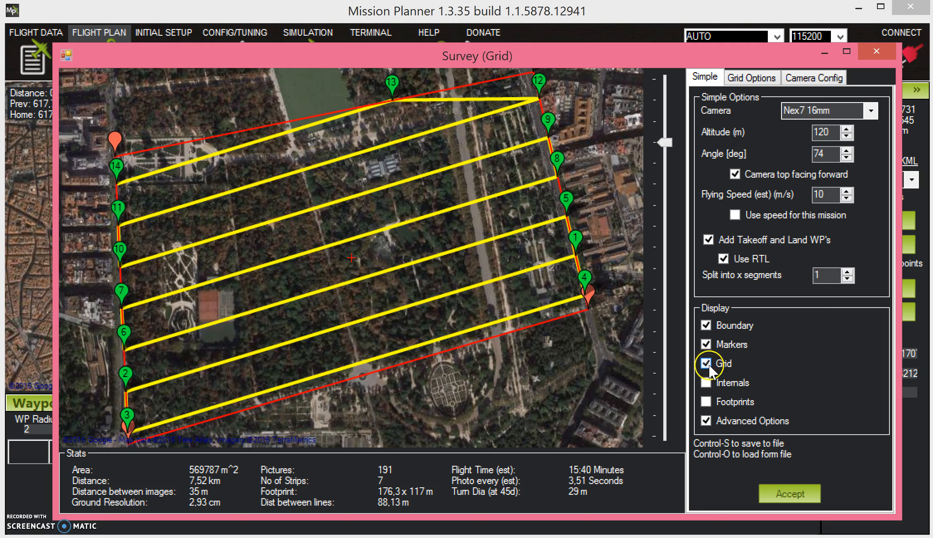
{"action": "left_click", "coordinate": [707, 401]}
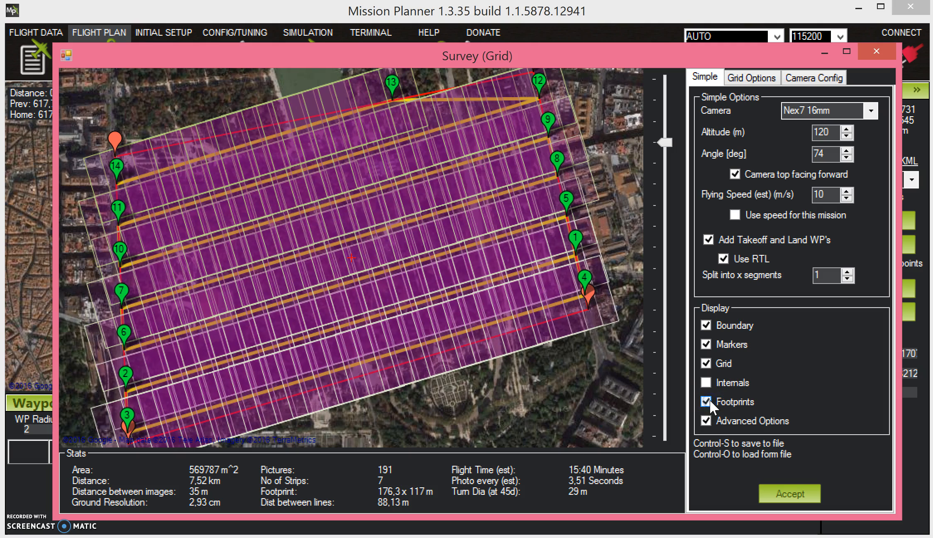
{"action": "left_click", "coordinate": [710, 400]}
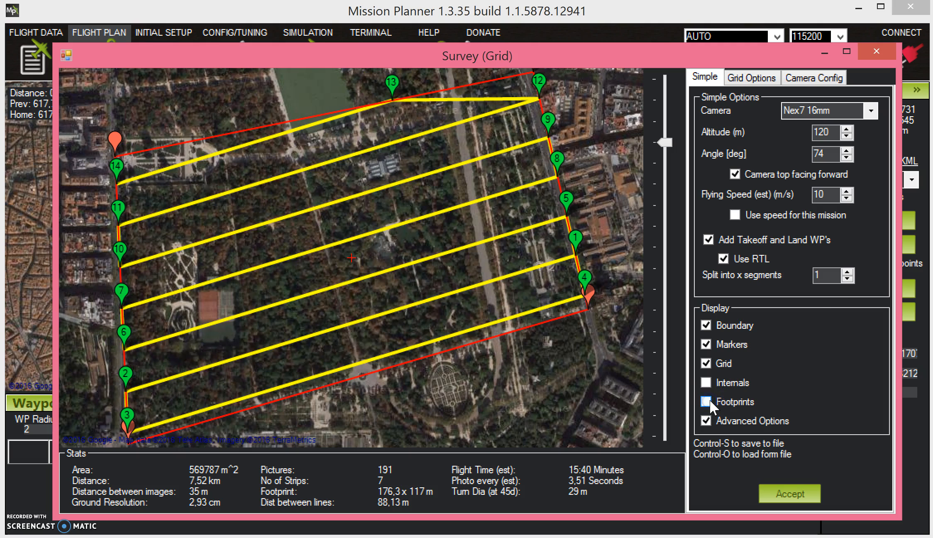
{"action": "left_click", "coordinate": [710, 400]}
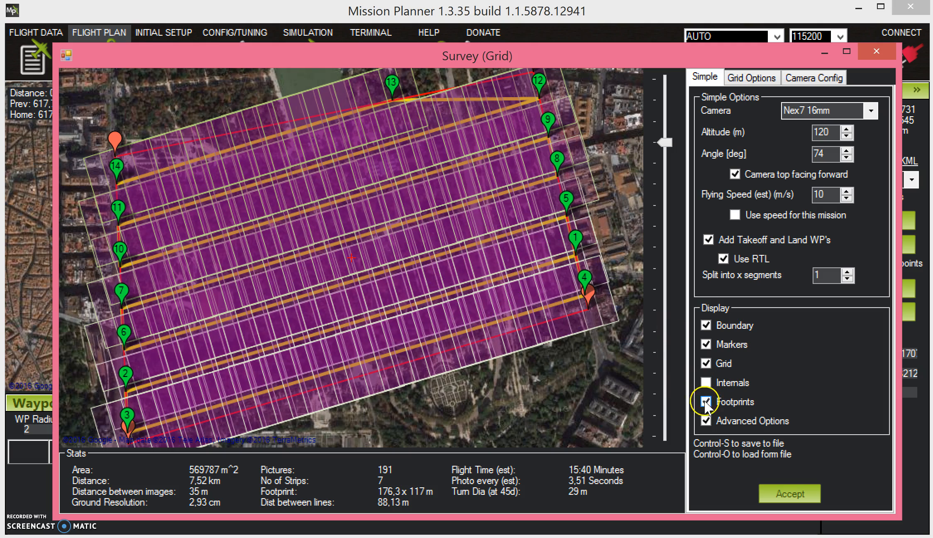
{"action": "left_click", "coordinate": [705, 401]}
{"action": "left_click", "coordinate": [706, 382]}
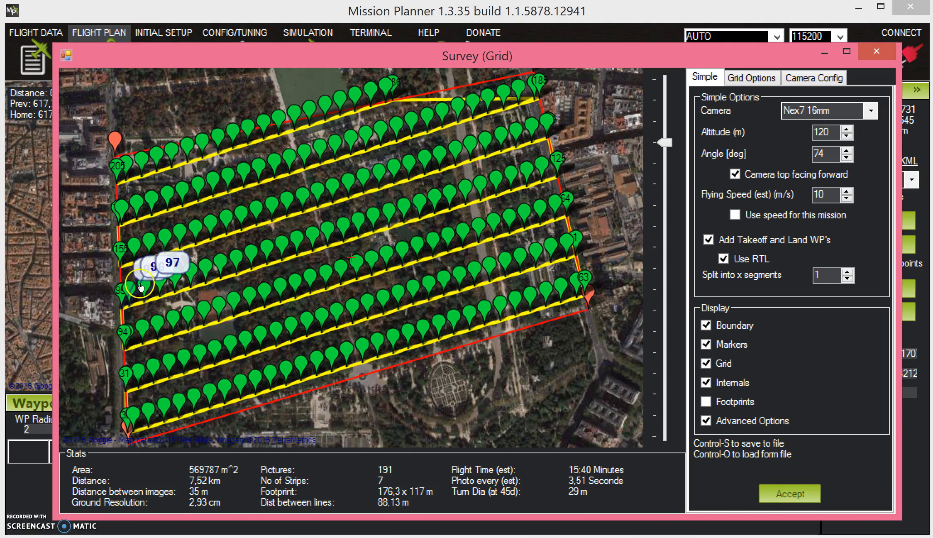
{"action": "left_click", "coordinate": [706, 382]}
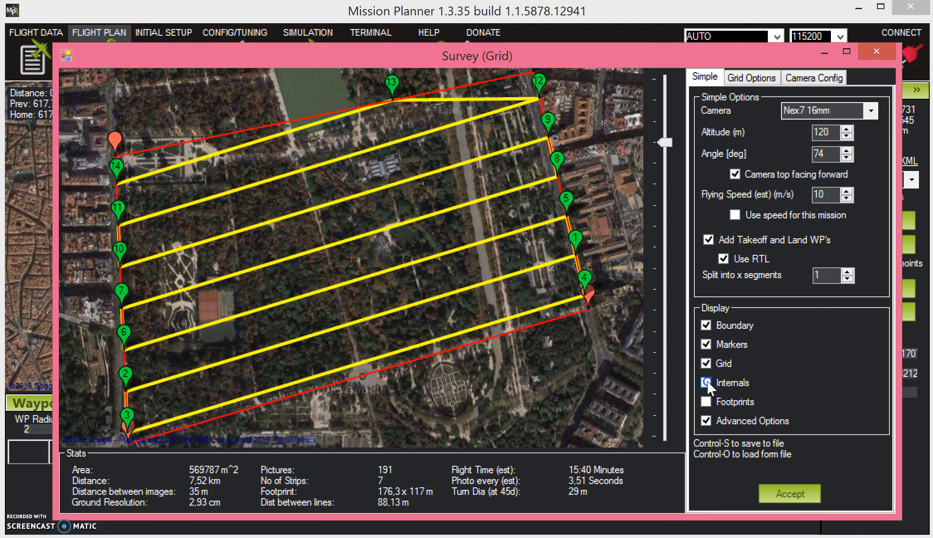
Compare the survey map with the grid lines, markers and boundary each hidden in turn, restoring every one
{"action": "left_click", "coordinate": [706, 364]}
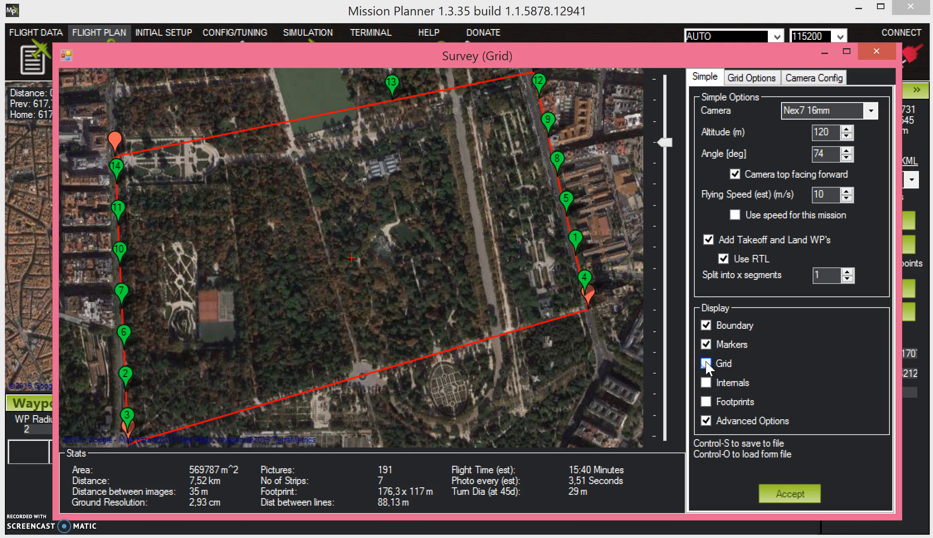
{"action": "left_click", "coordinate": [706, 364]}
{"action": "left_click", "coordinate": [706, 344]}
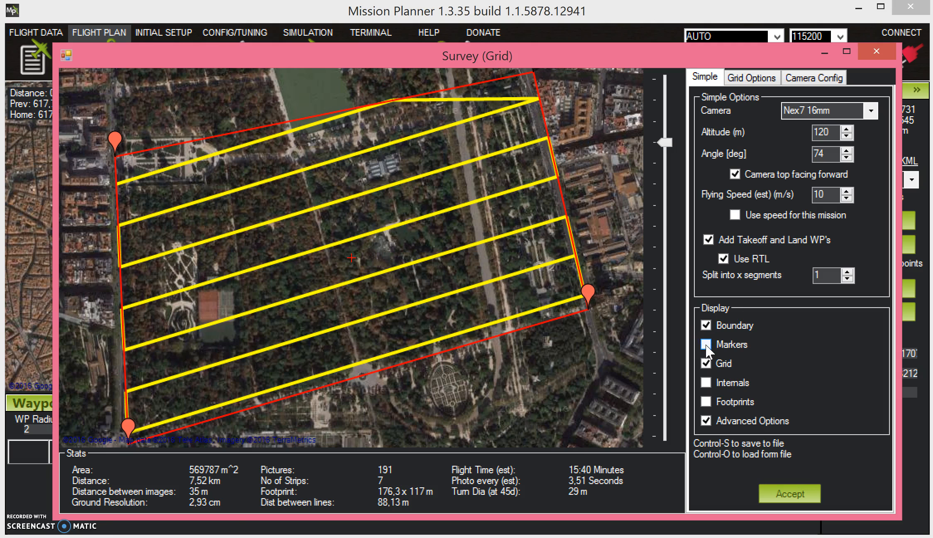
{"action": "left_click", "coordinate": [706, 344]}
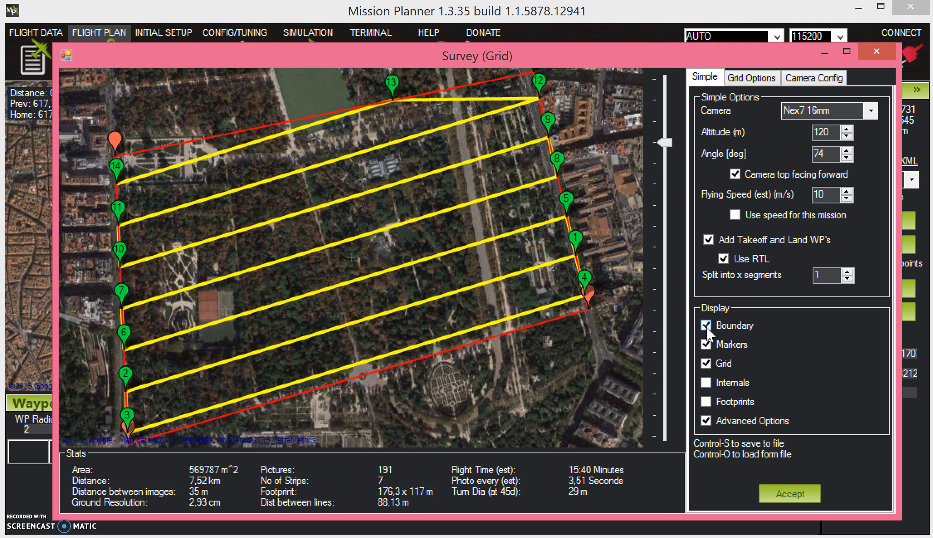
{"action": "left_click", "coordinate": [706, 325]}
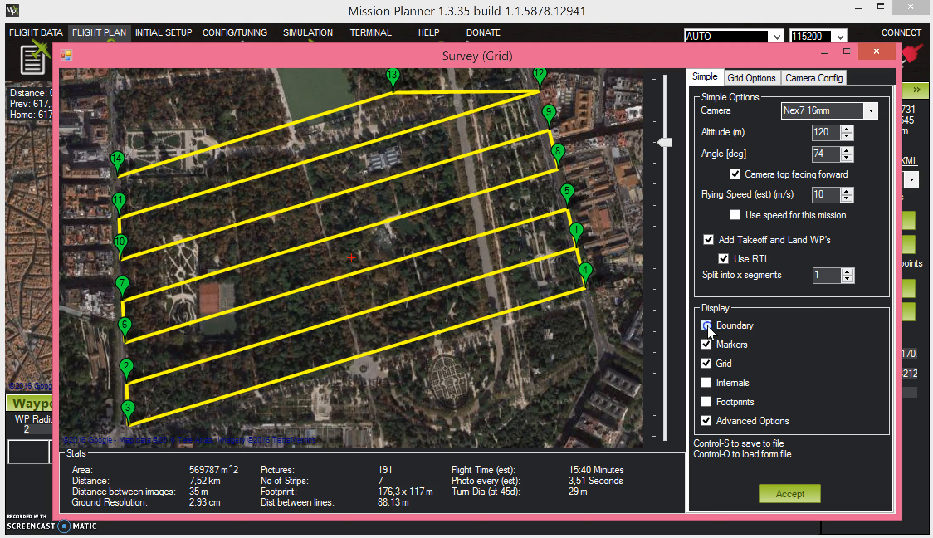
{"action": "left_click", "coordinate": [707, 324]}
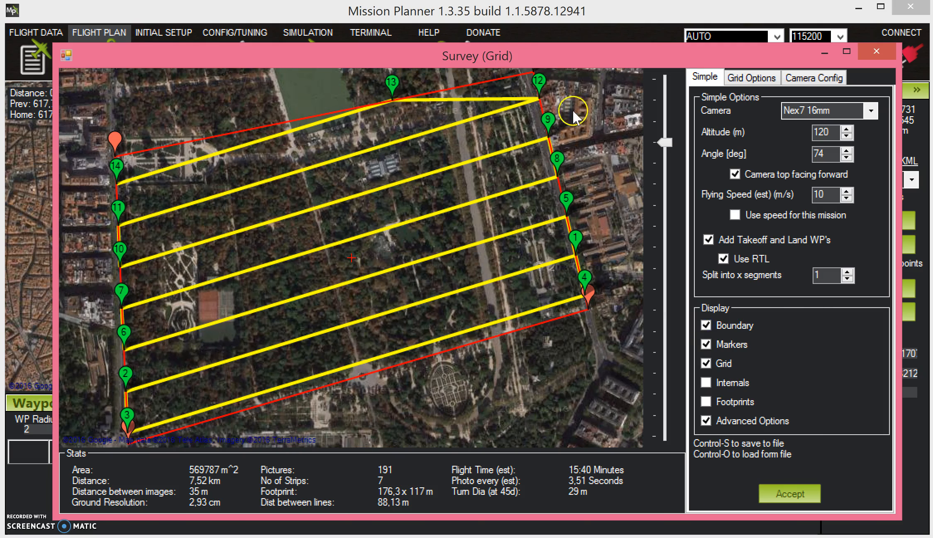
Set the survey grid's overlap to 80% and sidelap to 60%
{"action": "left_click", "coordinate": [737, 81]}
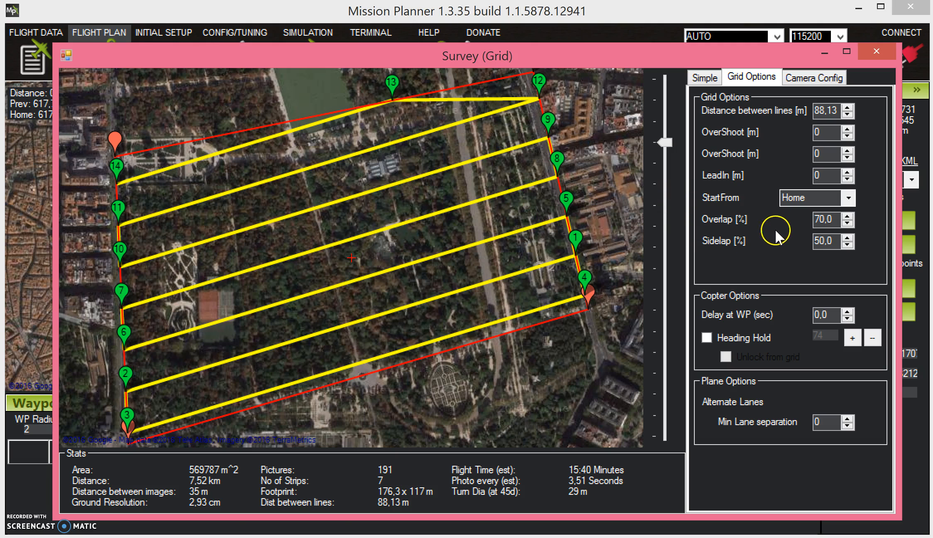
{"action": "left_click_drag", "start_coordinate": [822, 219], "coordinate": [631, 252]}
{"action": "left_click", "coordinate": [821, 220]}
{"action": "key", "text": "BackSpace"}
{"action": "key", "text": "BackSpace"}
{"action": "type", "text": "80"}
{"action": "left_click", "coordinate": [820, 242]}
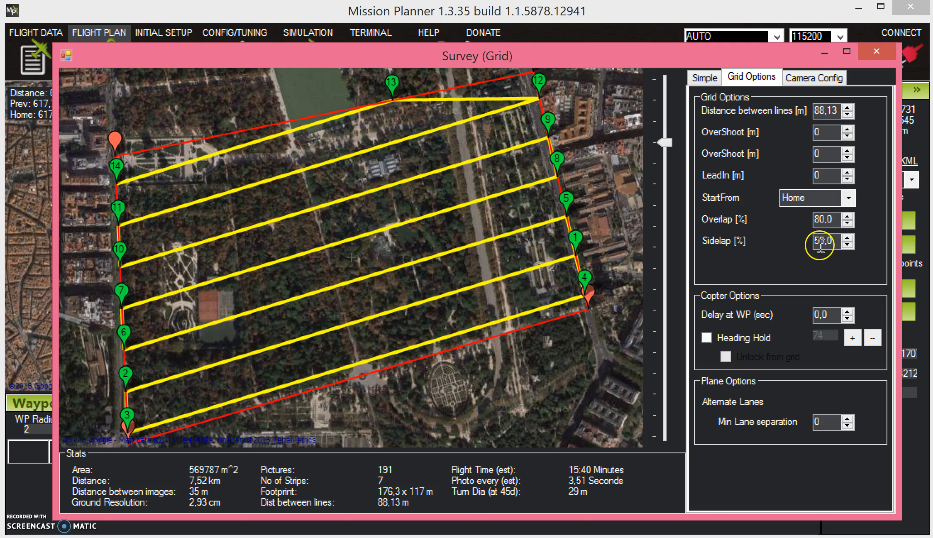
{"action": "type", "text": "6"}
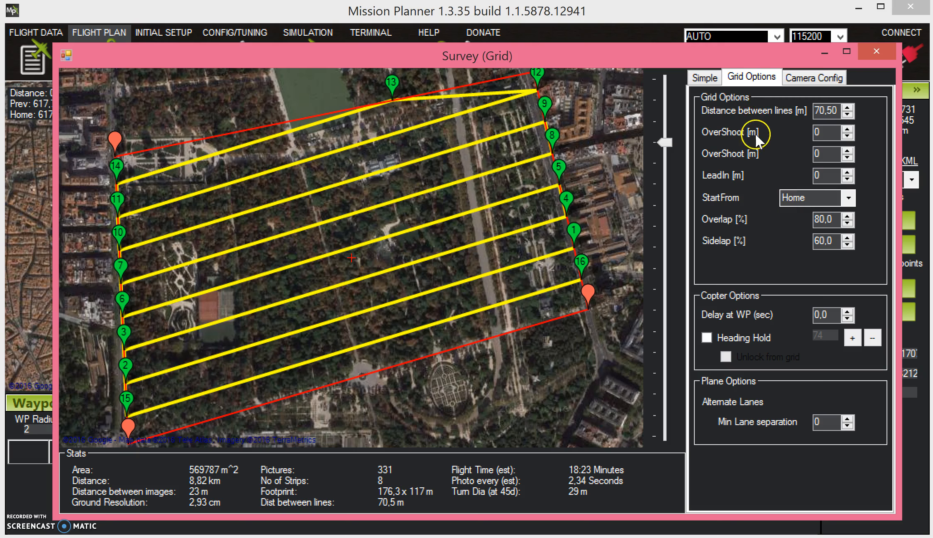
Set the survey camera's focal length to 24 mm in the camera configuration
{"action": "left_click", "coordinate": [804, 80]}
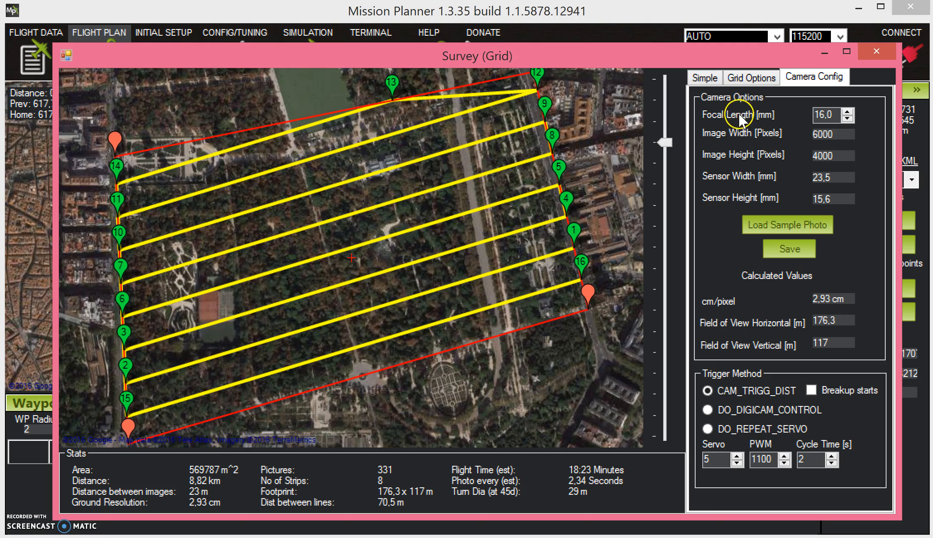
{"action": "left_click", "coordinate": [823, 114]}
{"action": "key", "text": "BackSpace"}
{"action": "key", "text": "BackSpace"}
{"action": "type", "text": "24"}
Check the list of camera models and use CAM_TRIGG_DIST as the camera trigger method, returning to the simple options
{"action": "left_click", "coordinate": [705, 77]}
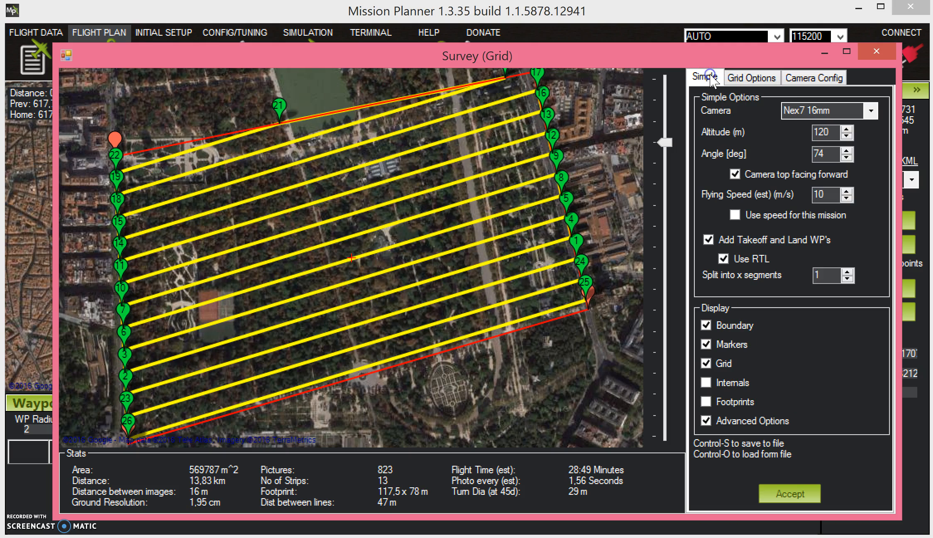
{"action": "left_click", "coordinate": [870, 109]}
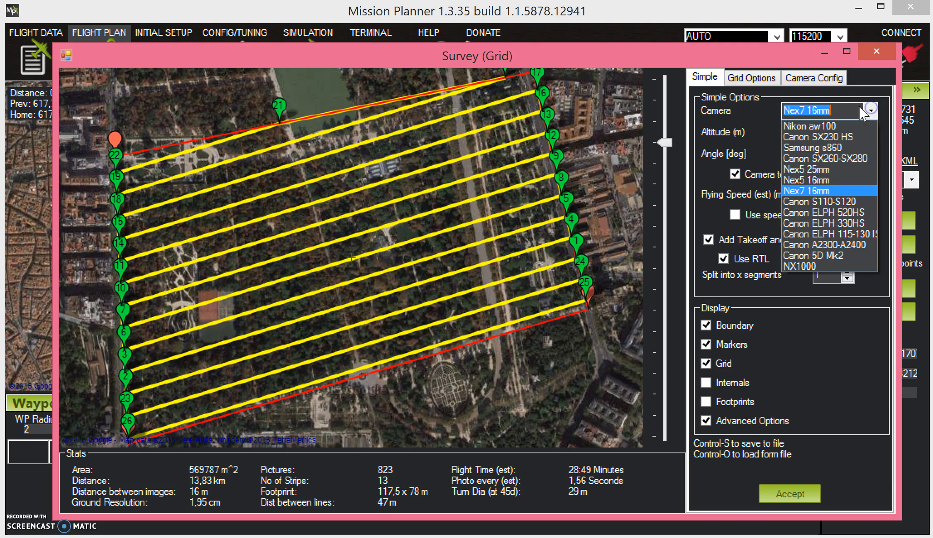
{"action": "left_click", "coordinate": [803, 74]}
{"action": "left_click", "coordinate": [808, 77]}
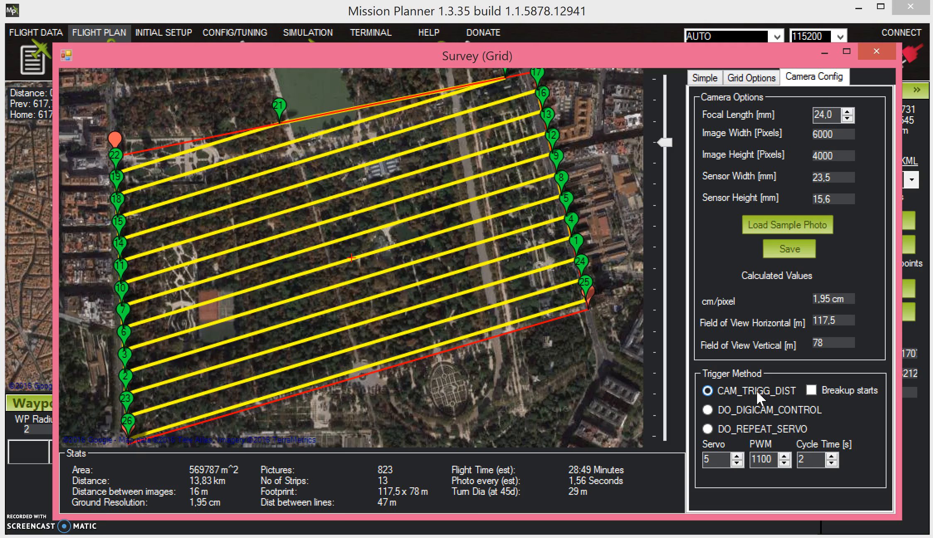
{"action": "left_click", "coordinate": [727, 390]}
{"action": "left_click", "coordinate": [705, 78]}
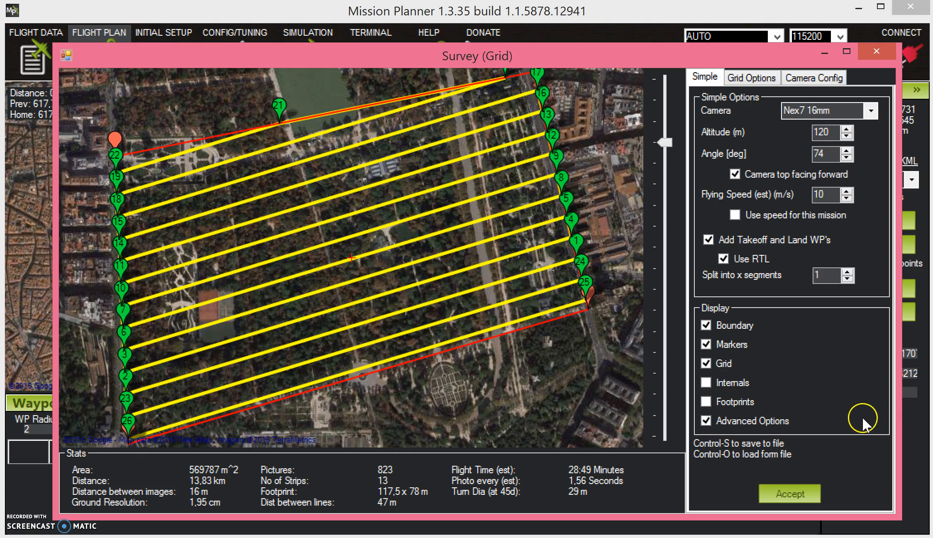
Preview the photo footprints with the new settings, hide them again and accept the survey grid to generate the mission waypoints
{"action": "left_click", "coordinate": [785, 494]}
{"action": "left_click", "coordinate": [707, 401]}
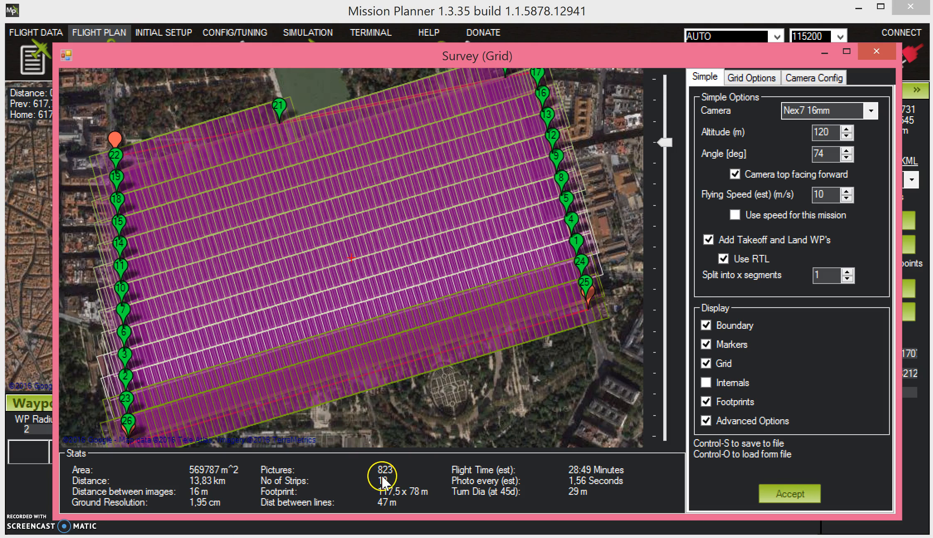
{"action": "left_click", "coordinate": [706, 401]}
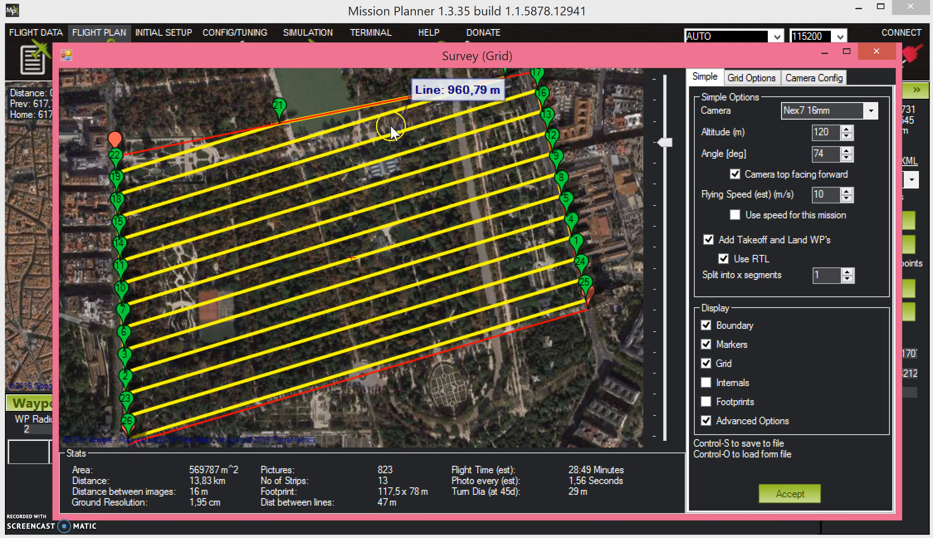
{"action": "left_click", "coordinate": [776, 493]}
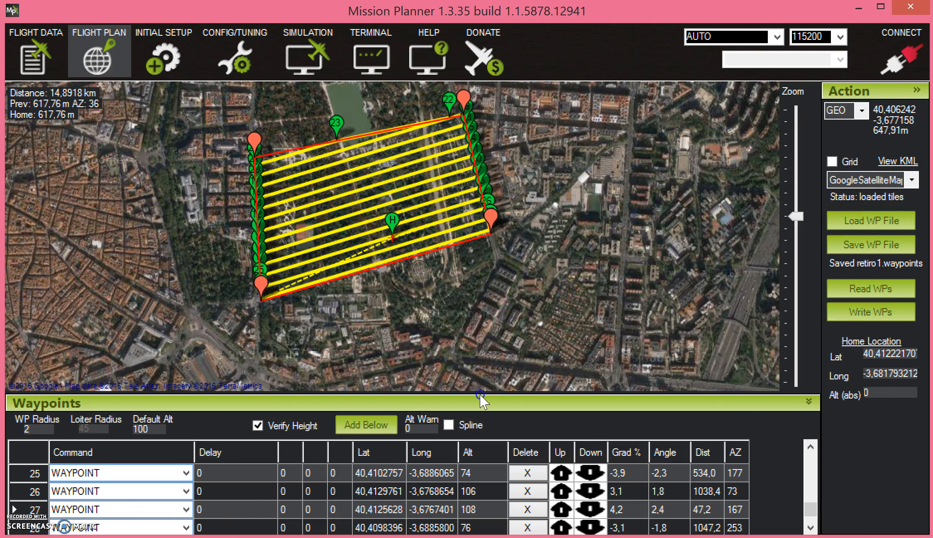
Enlarge the waypoint table to review the mission commands from takeoff to return-to-launch, and shrink it again to show the map
{"action": "left_click_drag", "start_coordinate": [484, 393], "coordinate": [448, 266]}
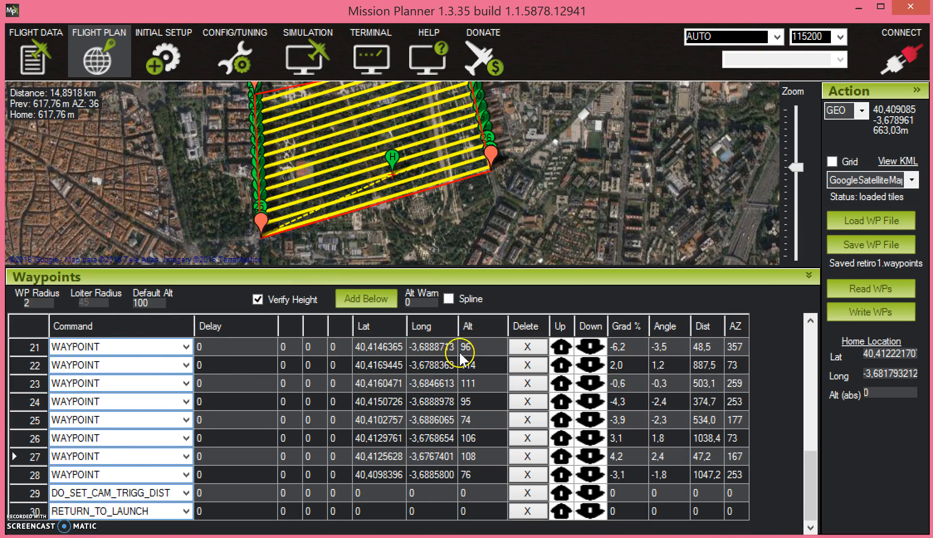
{"action": "left_click_drag", "start_coordinate": [812, 469], "coordinate": [817, 342]}
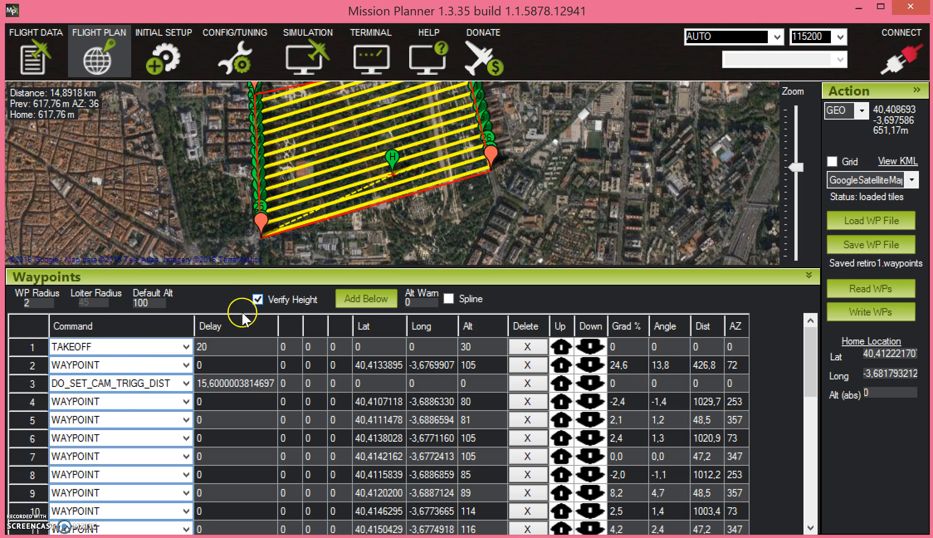
{"action": "left_click", "coordinate": [186, 348]}
{"action": "left_click", "coordinate": [187, 347]}
{"action": "left_click", "coordinate": [187, 348]}
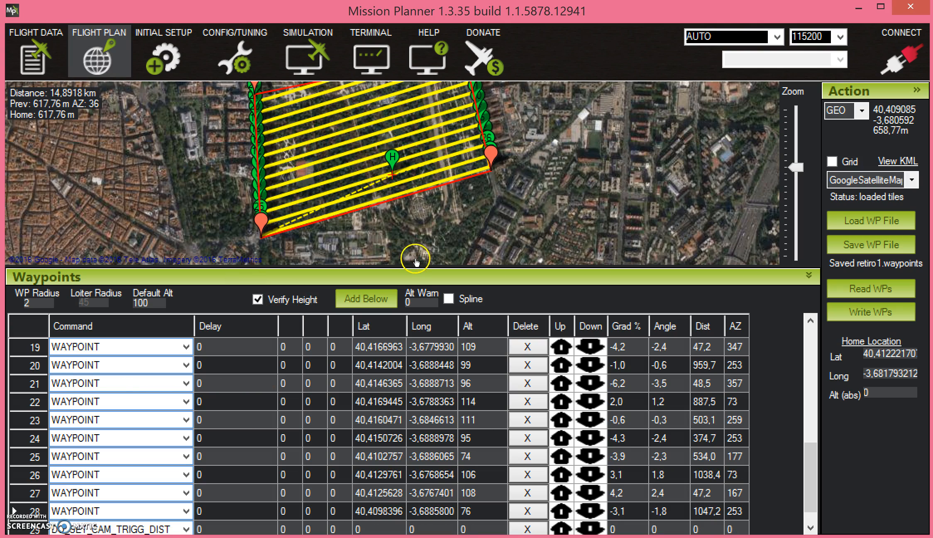
{"action": "left_click_drag", "start_coordinate": [415, 266], "coordinate": [407, 429]}
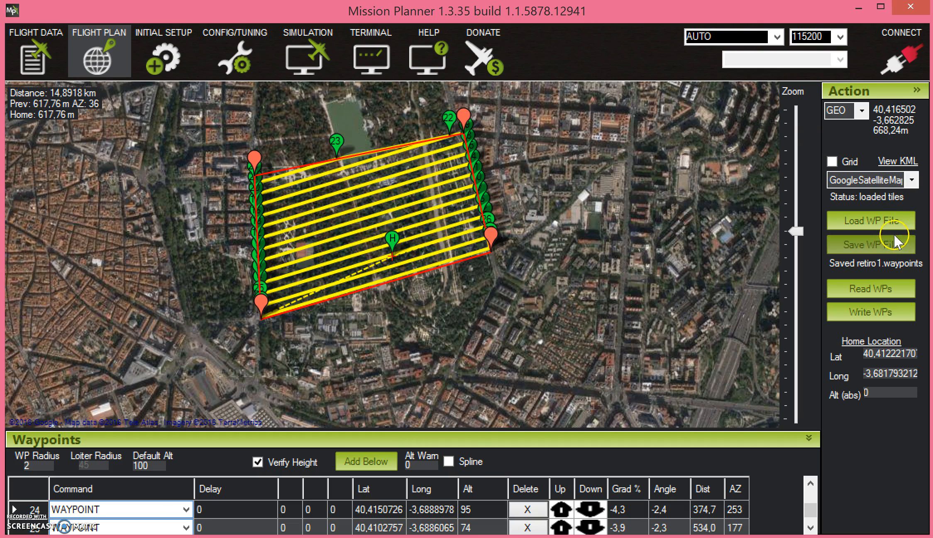
Save the mission to a waypoint file named Park1 on the desktop
{"action": "left_click", "coordinate": [886, 245]}
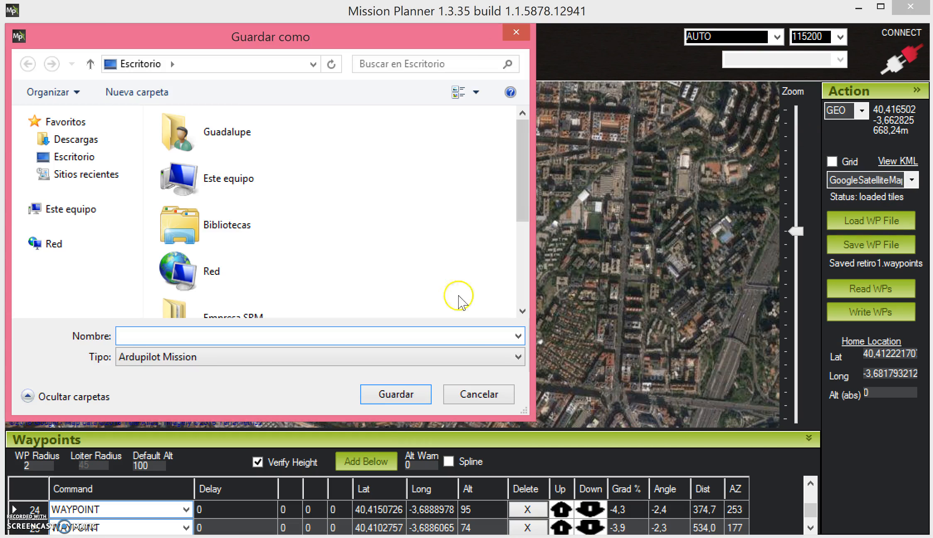
{"action": "type", "text": "Park1"}
{"action": "left_click", "coordinate": [394, 395]}
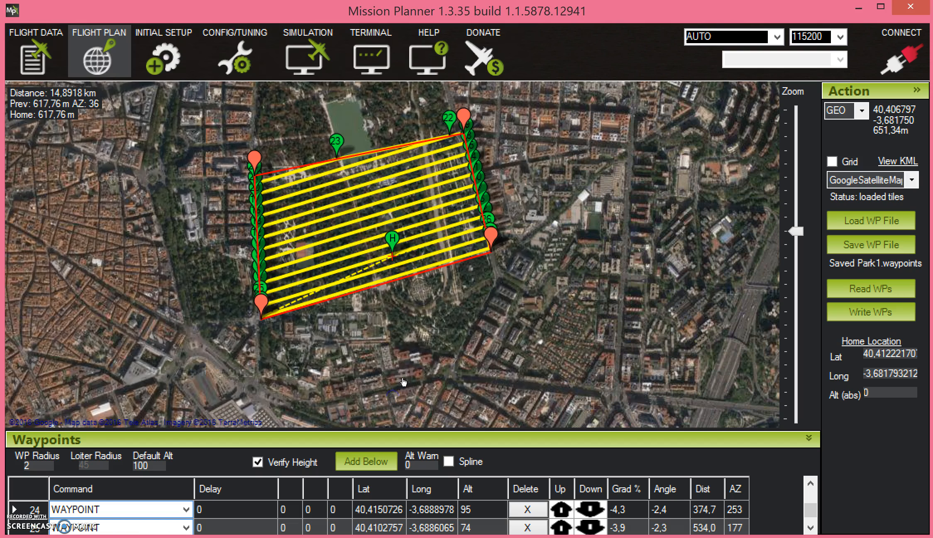